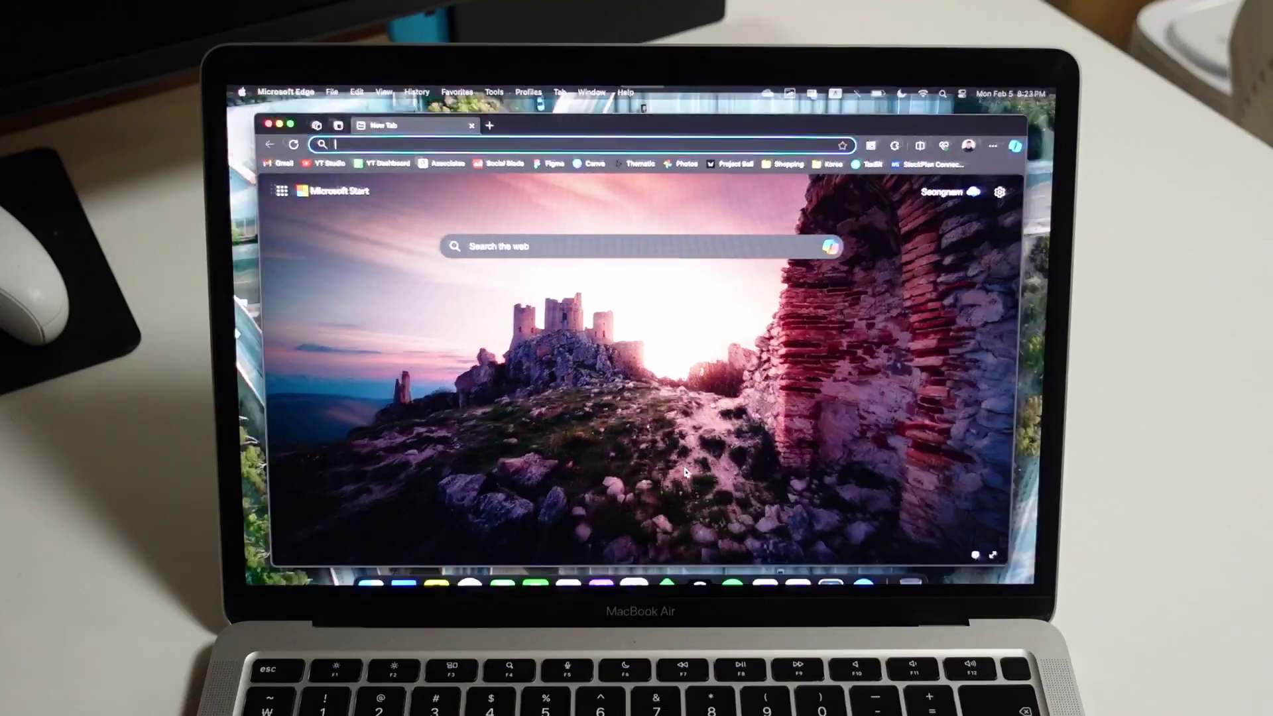
key(F3)
key(F3)
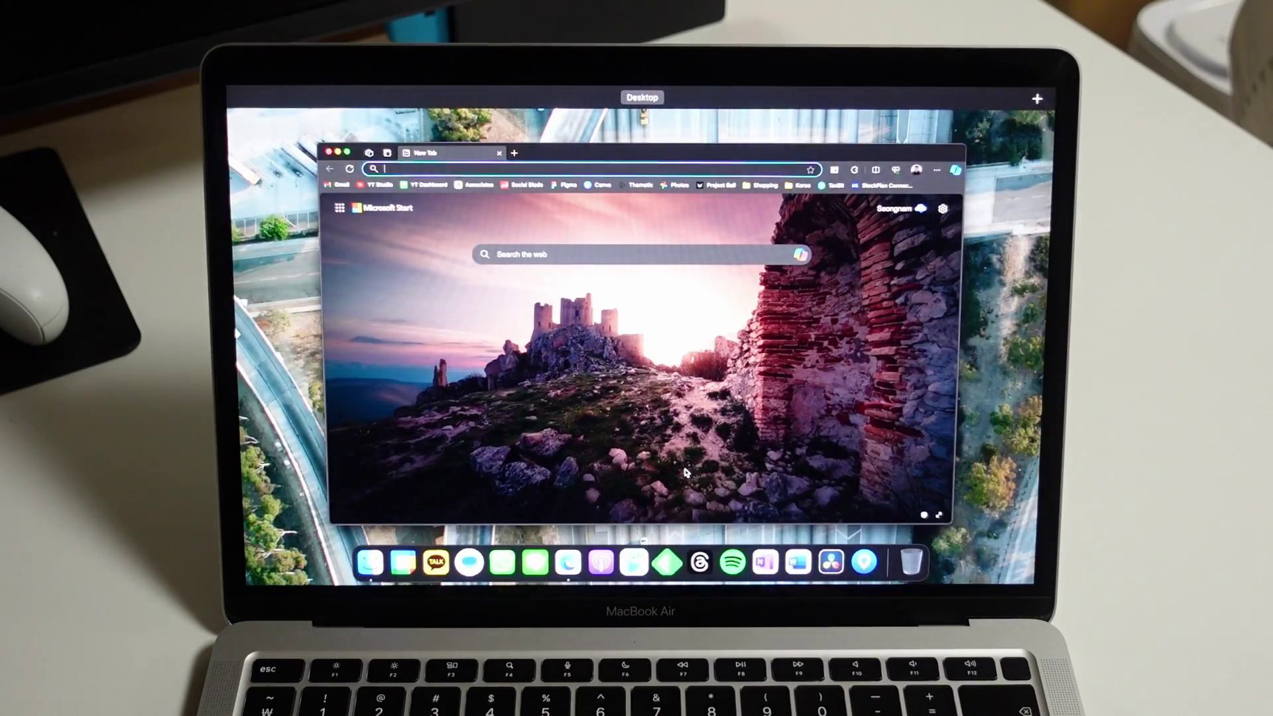
key(F3)
key(F3)
key(F3)
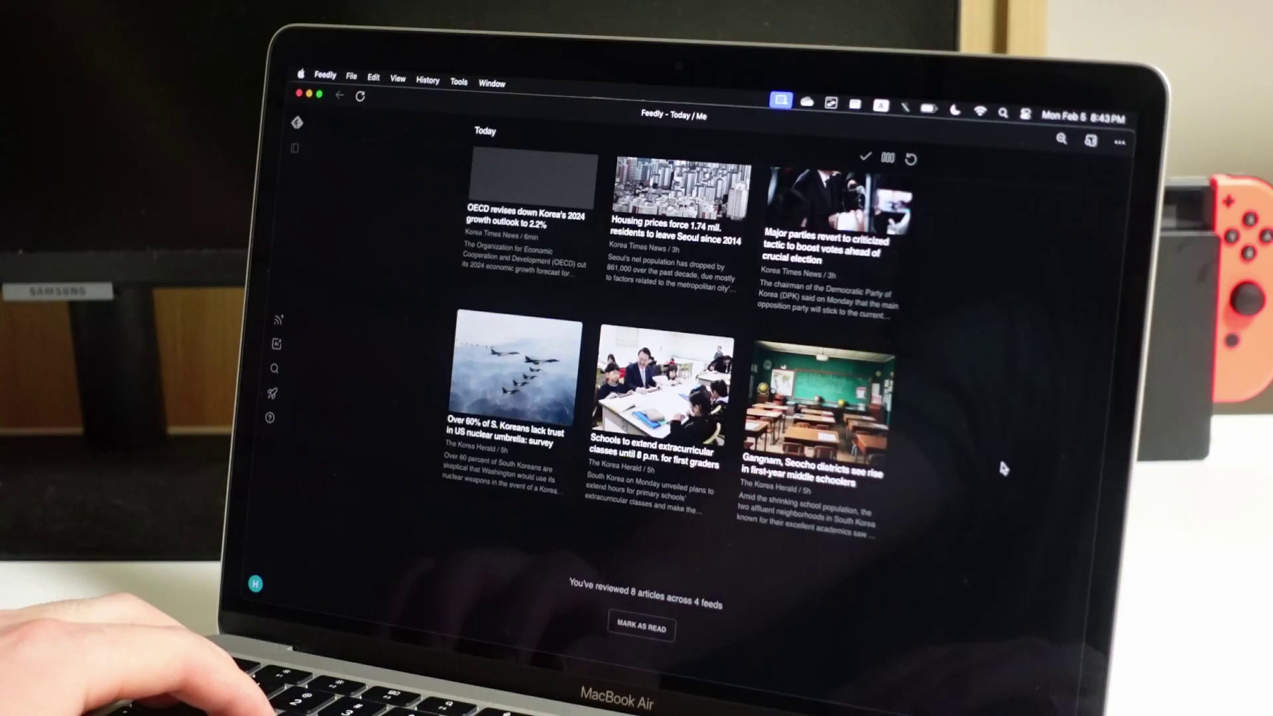
key(ctrl+alt+Left)
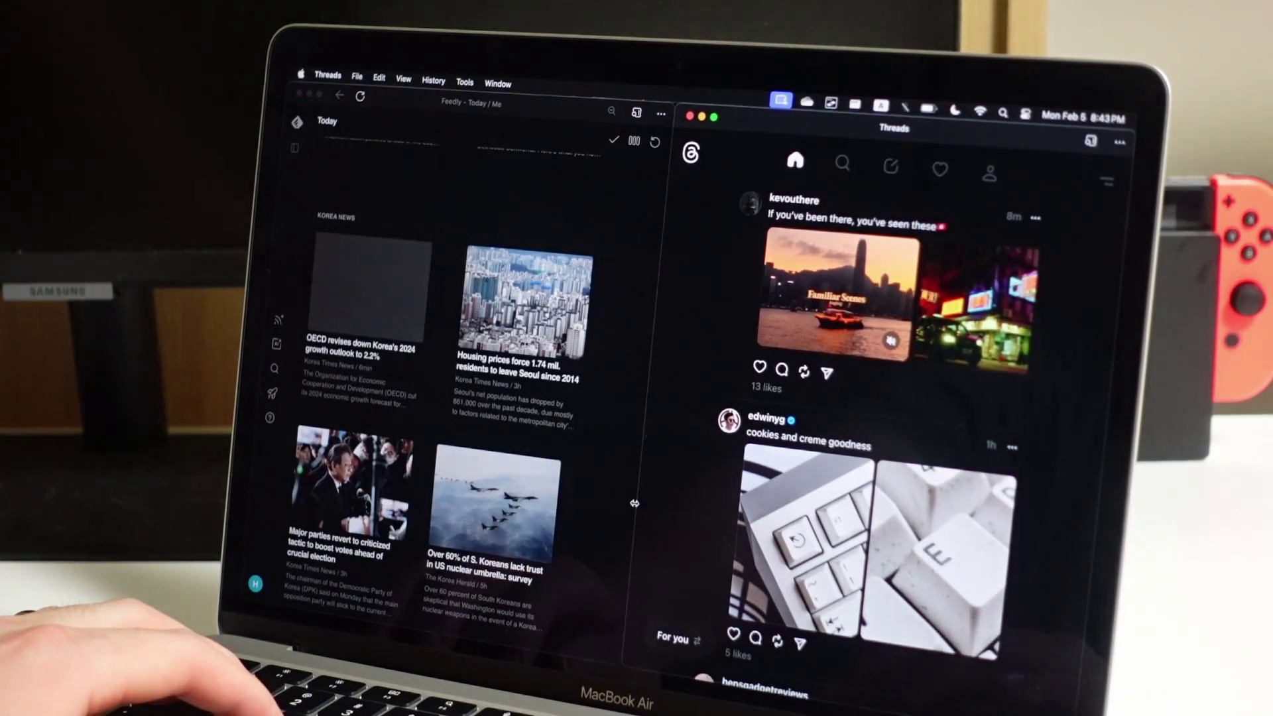
scroll(992, 497, down, 10)
scroll(482, 422, up, 5)
scroll(482, 423, down, 8)
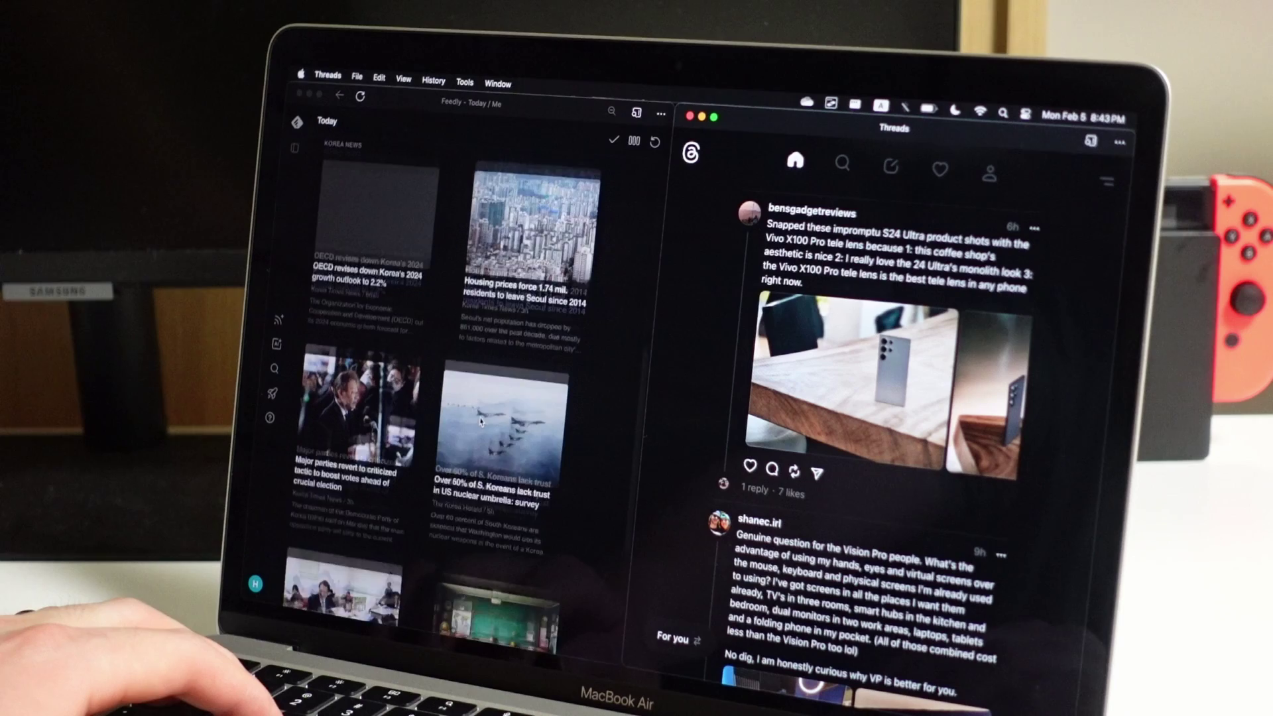
key(super+Tab)
key(Tab)
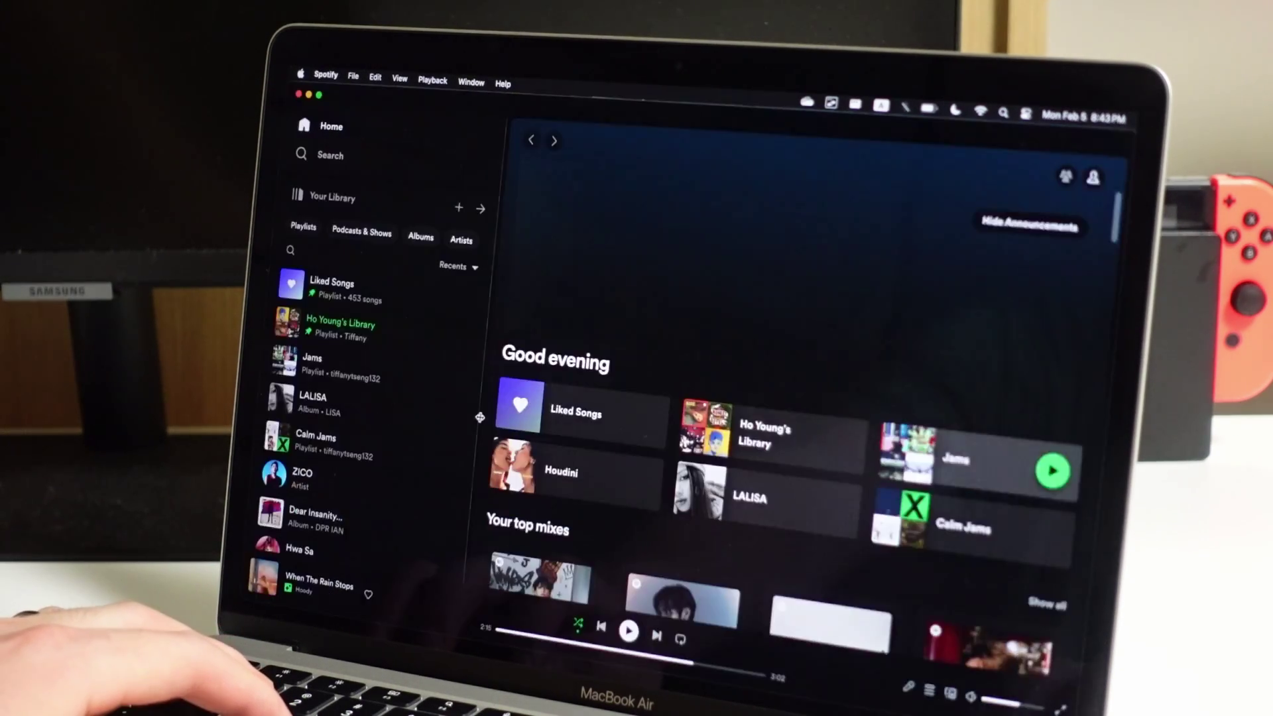
key(ctrl+alt+Right)
key(super+Tab)
key(Tab)
key(Tab)
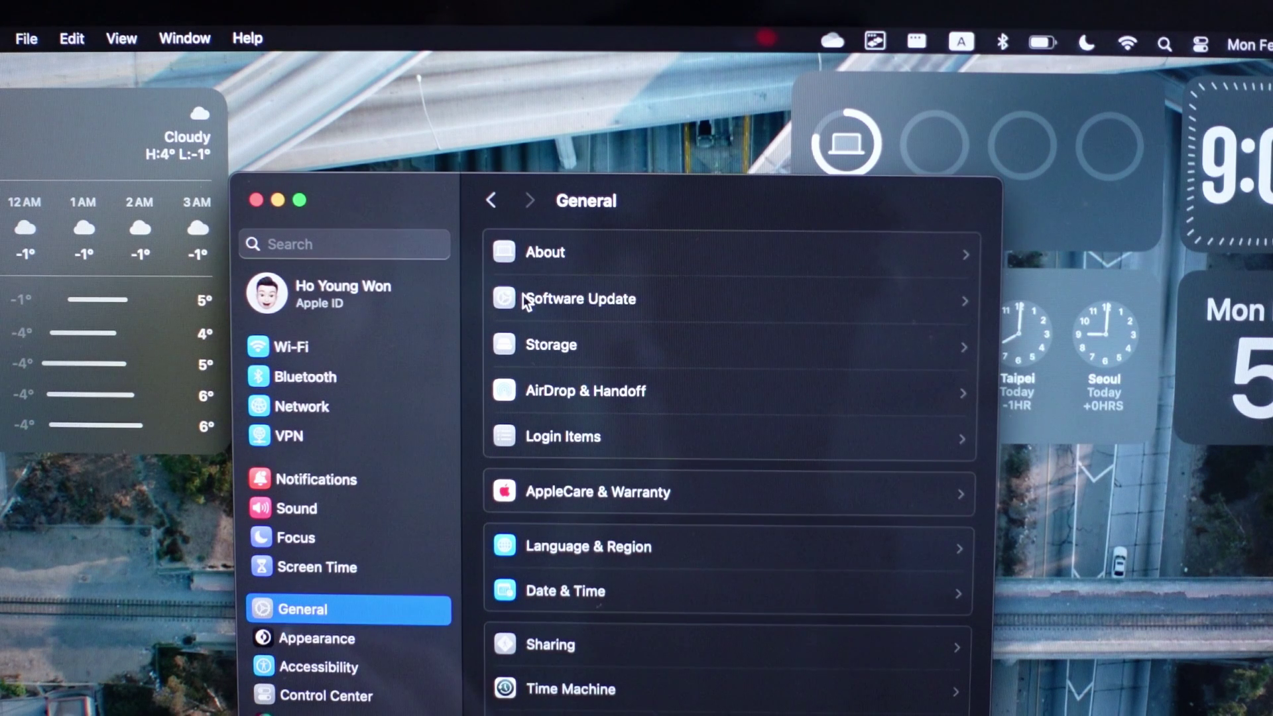
click(522, 299)
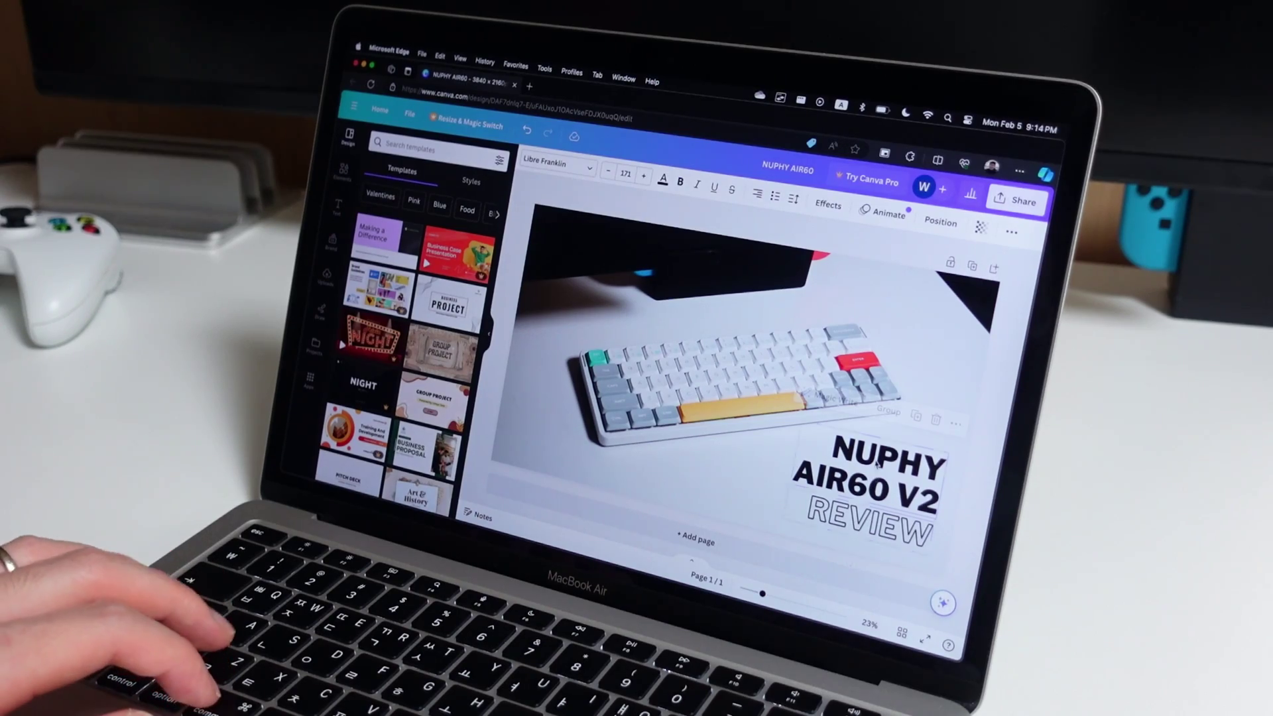
click(866, 498)
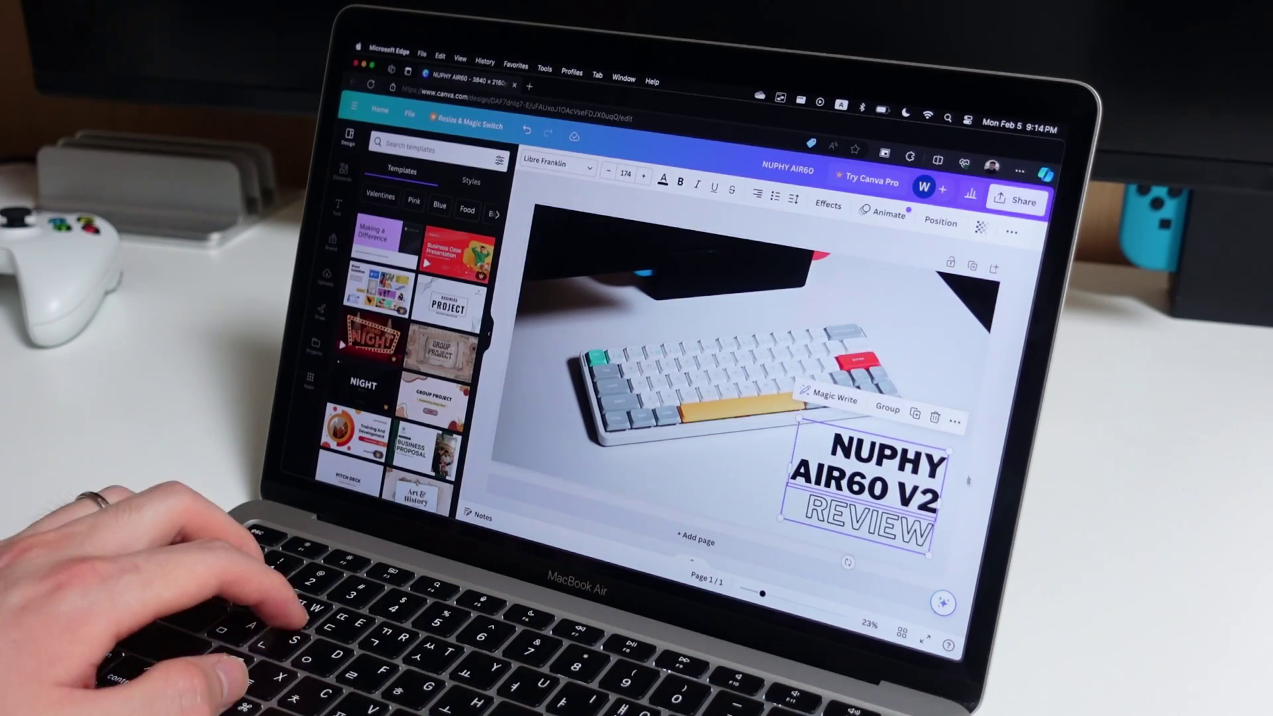
click(974, 490)
key(alt+Tab)
key(alt+Tab)
key(alt+Tab)
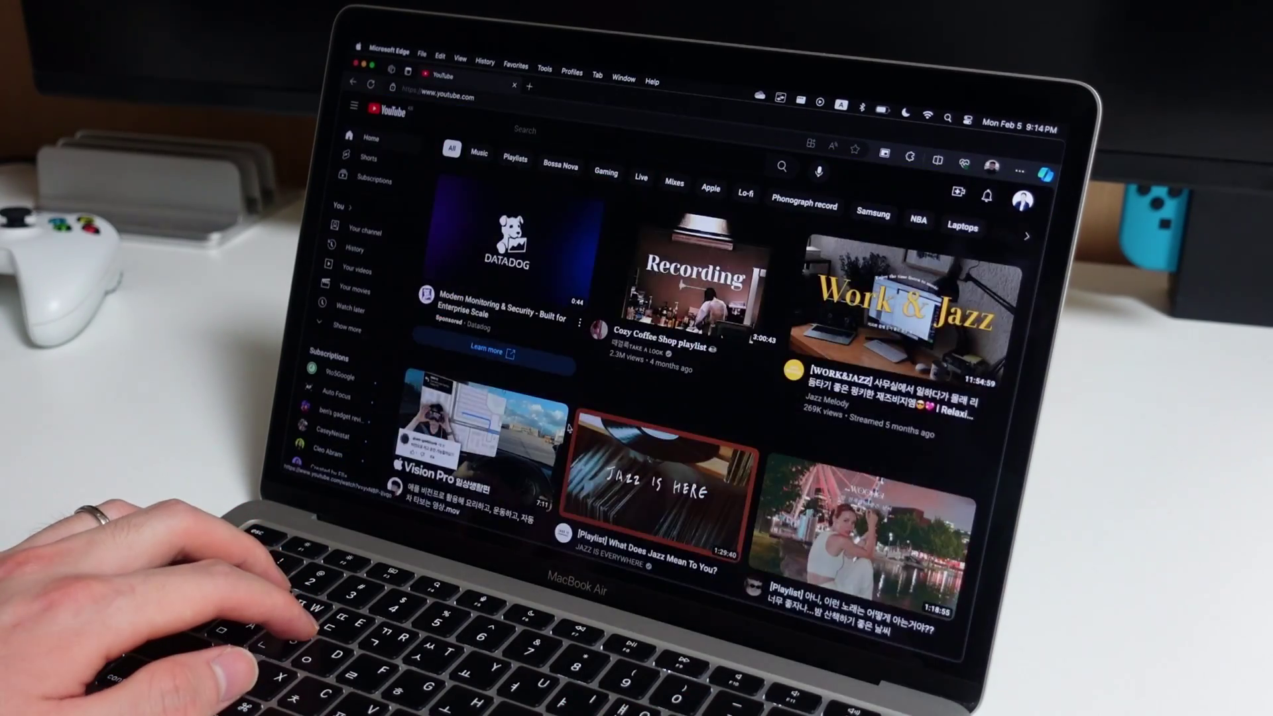
key(alt+Tab)
key(alt+Tab)
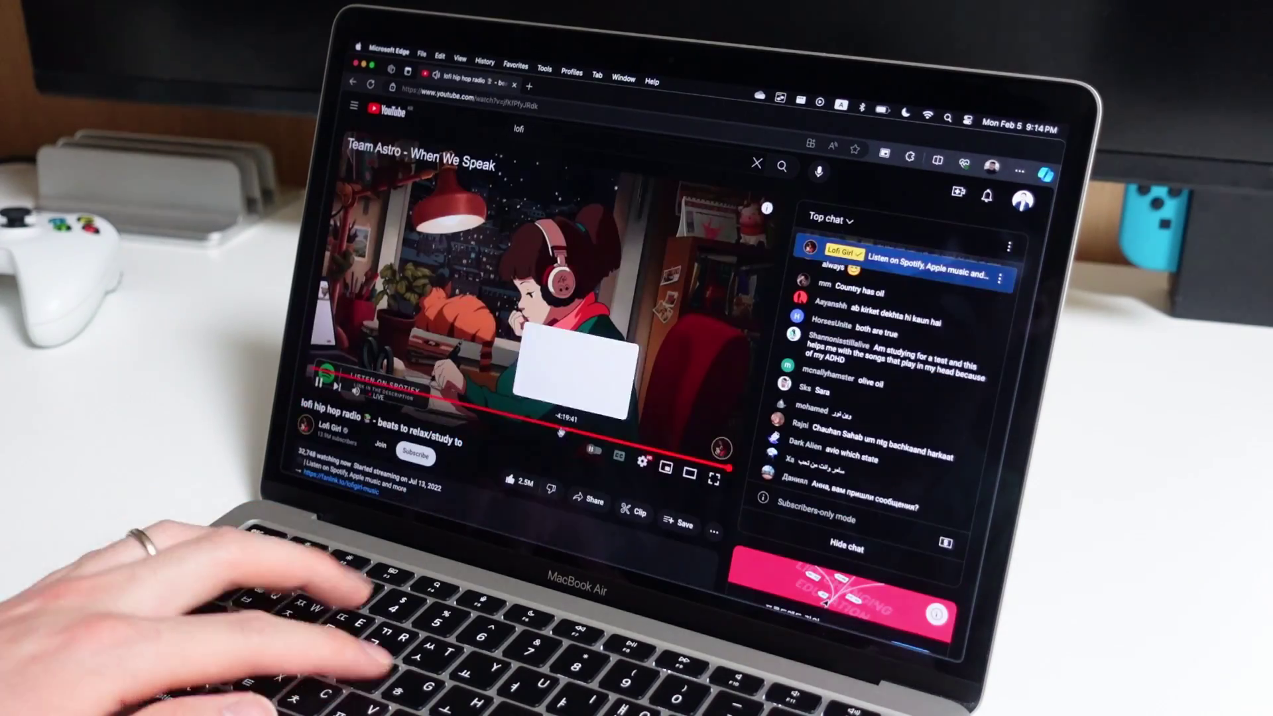
key(f)
key(f)
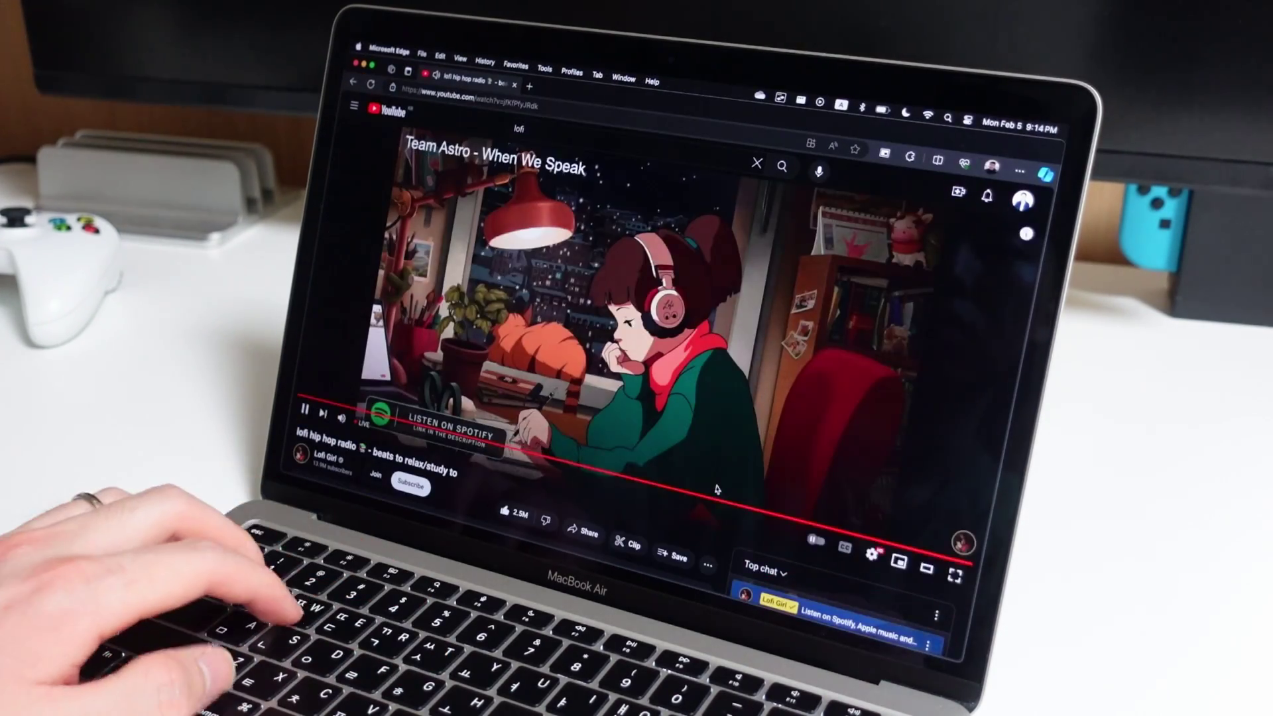
key(alt+Tab)
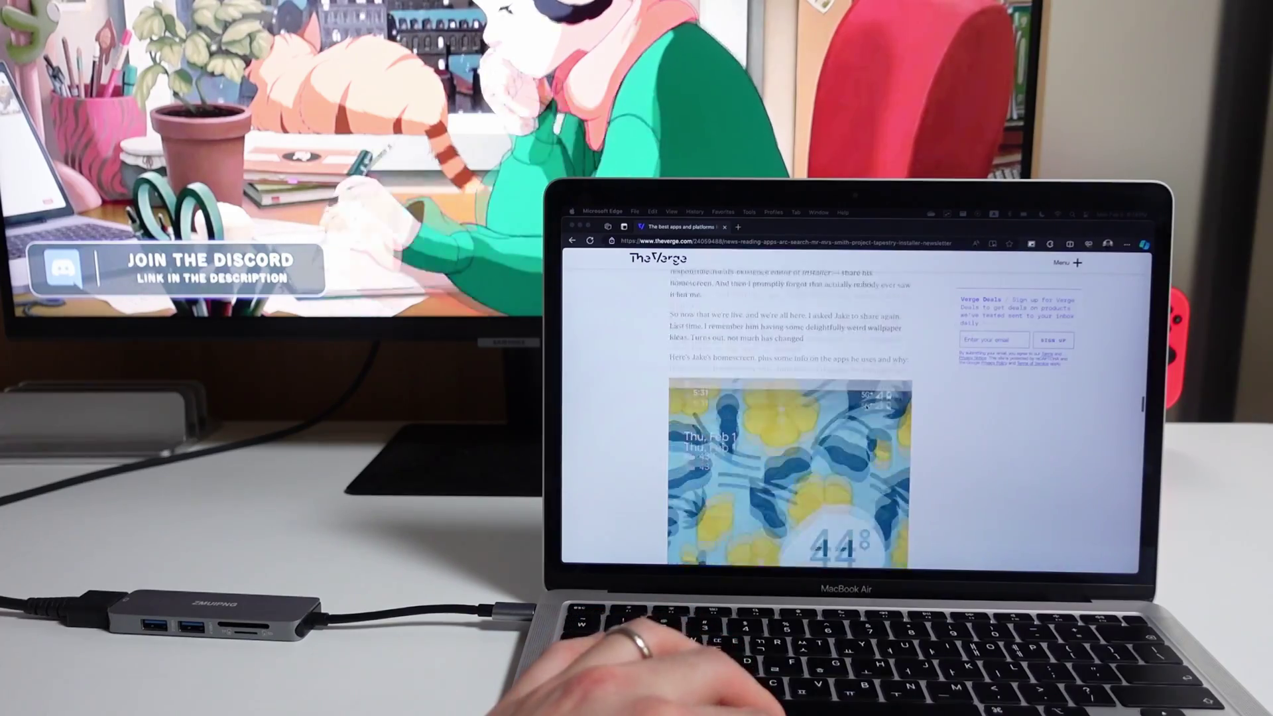
scroll(866, 407, down, 5)
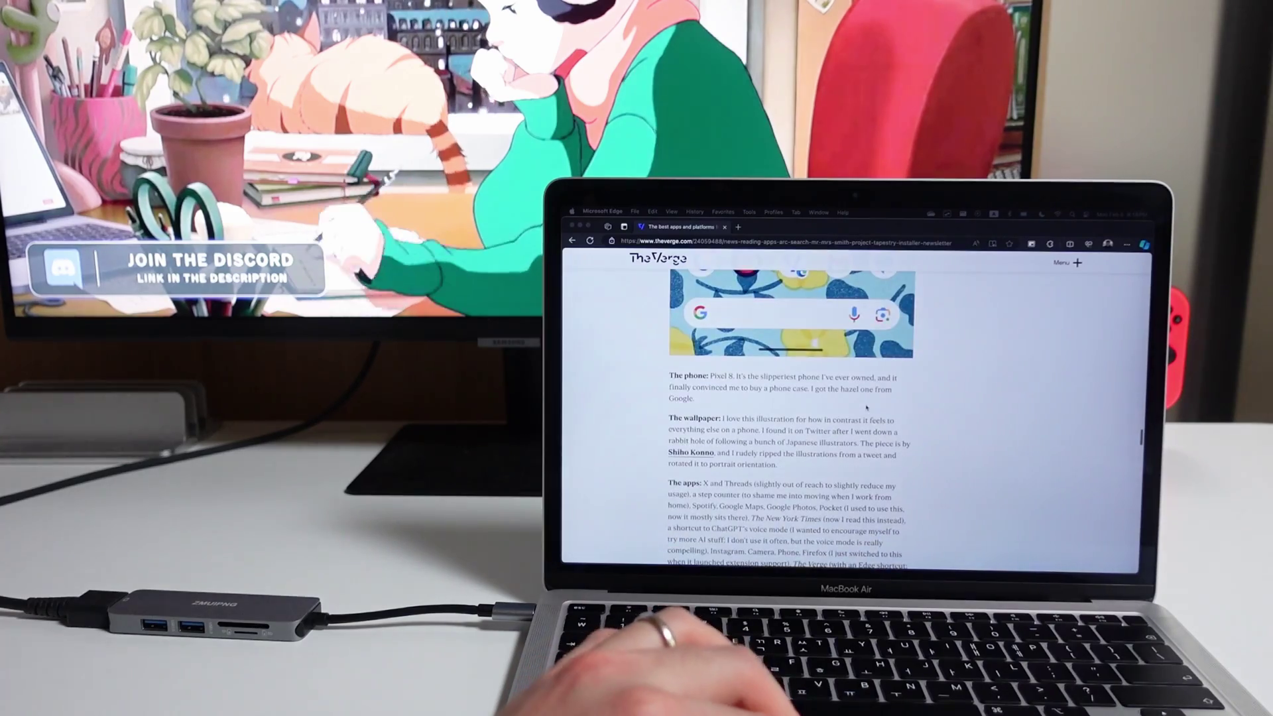
scroll(867, 408, down, 3)
scroll(867, 407, down, 10)
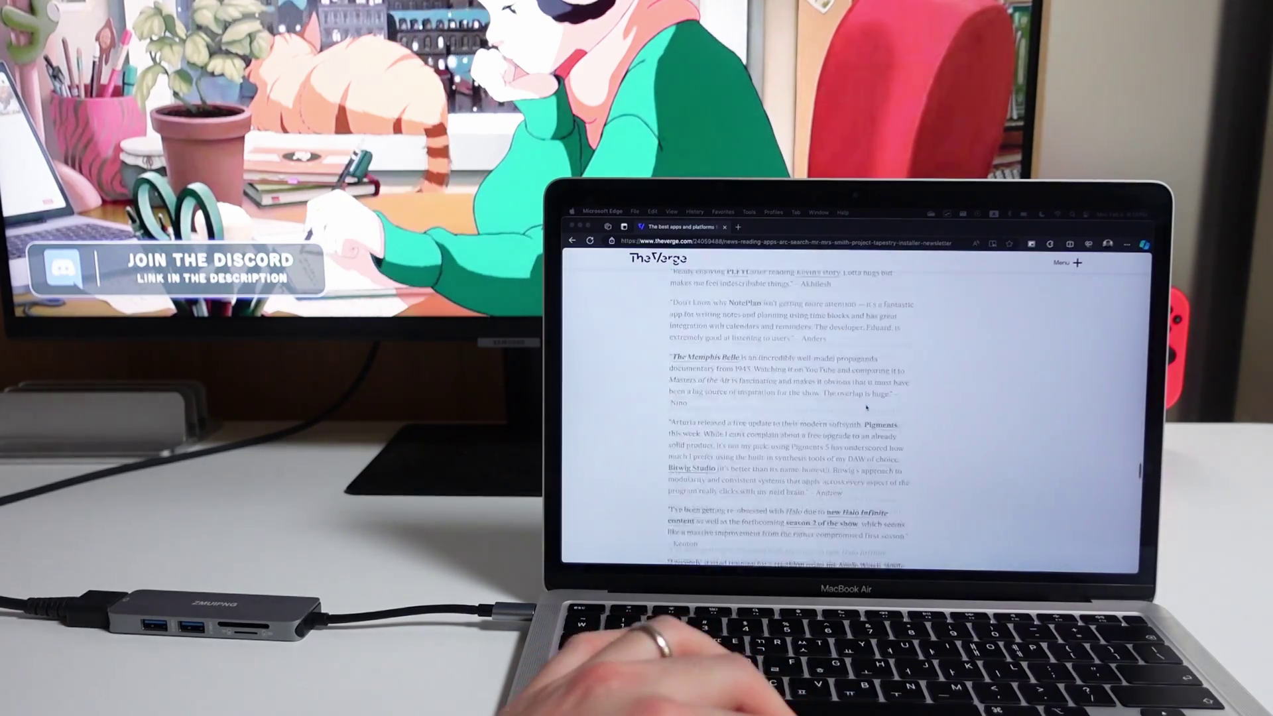
scroll(867, 406, up, 5)
scroll(866, 407, up, 3)
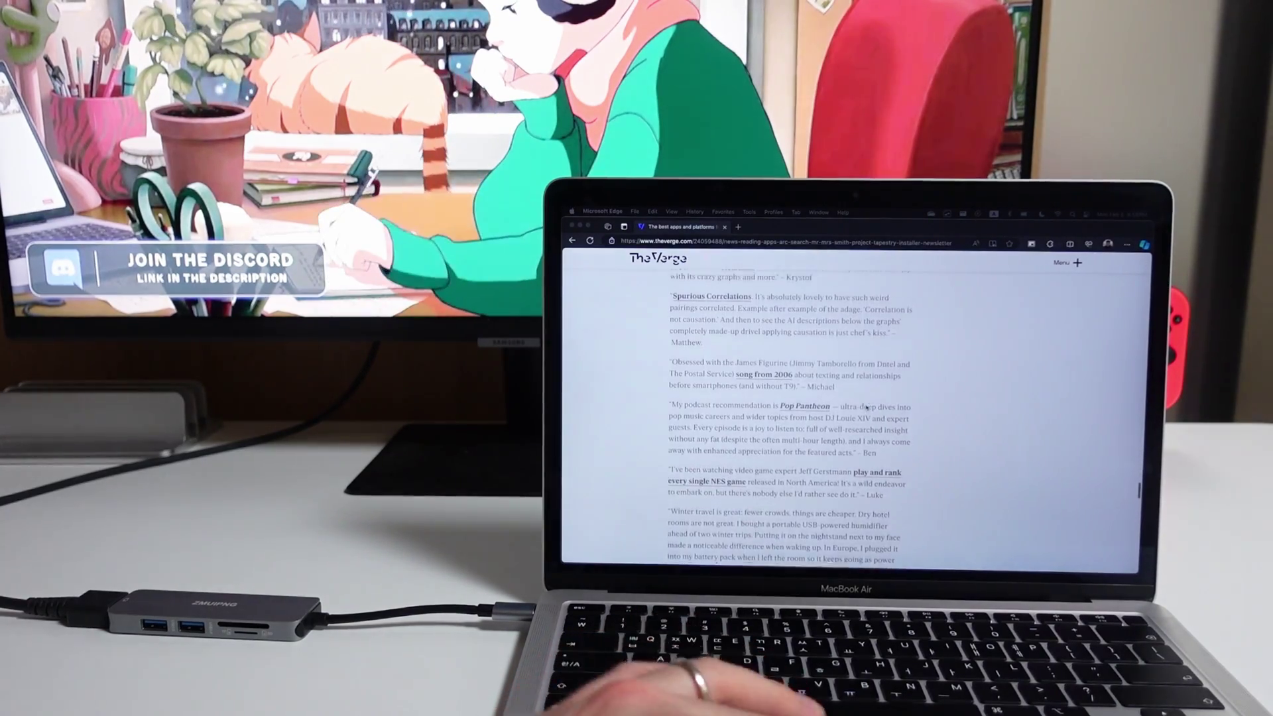